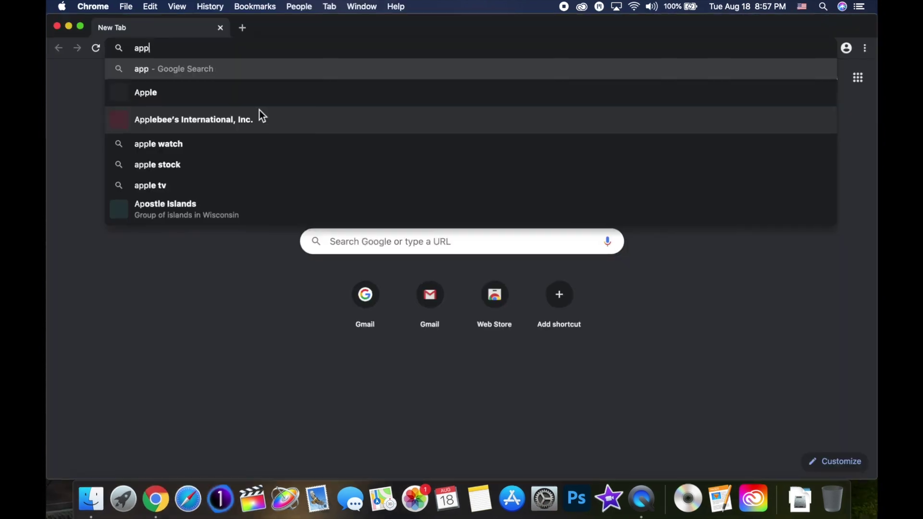
Load appleid.apple.com in Chrome and open the Create Your Apple ID form.
{"action": "type", "text": "leid.apple"}
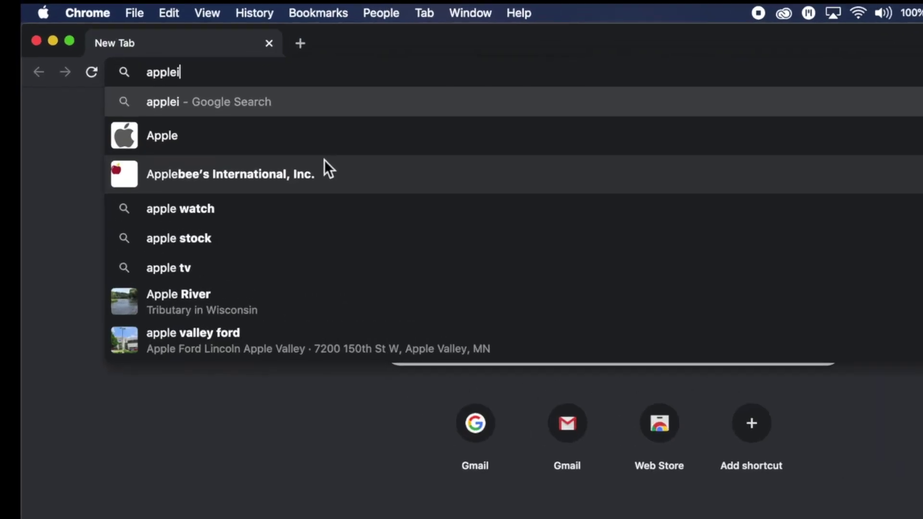
{"action": "type", "text": ".com"}
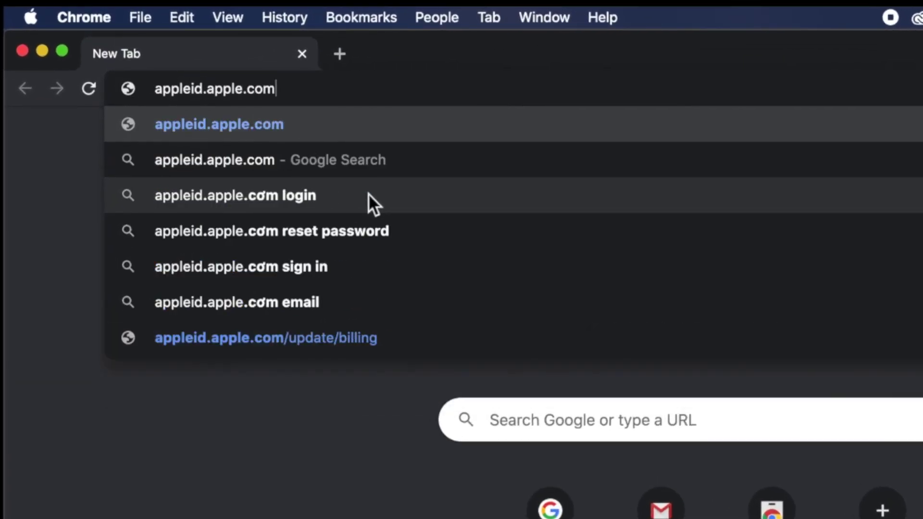
{"action": "key", "text": "Return"}
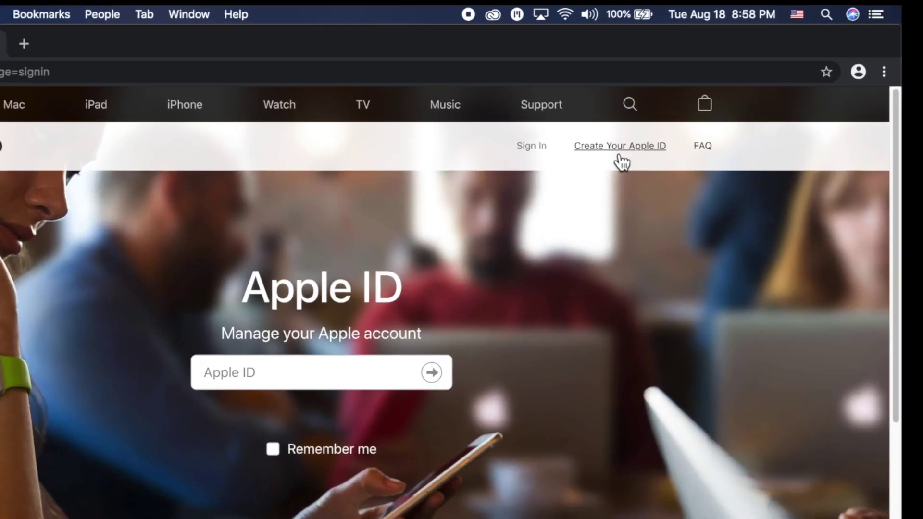
{"action": "left_click", "coordinate": [673, 110]}
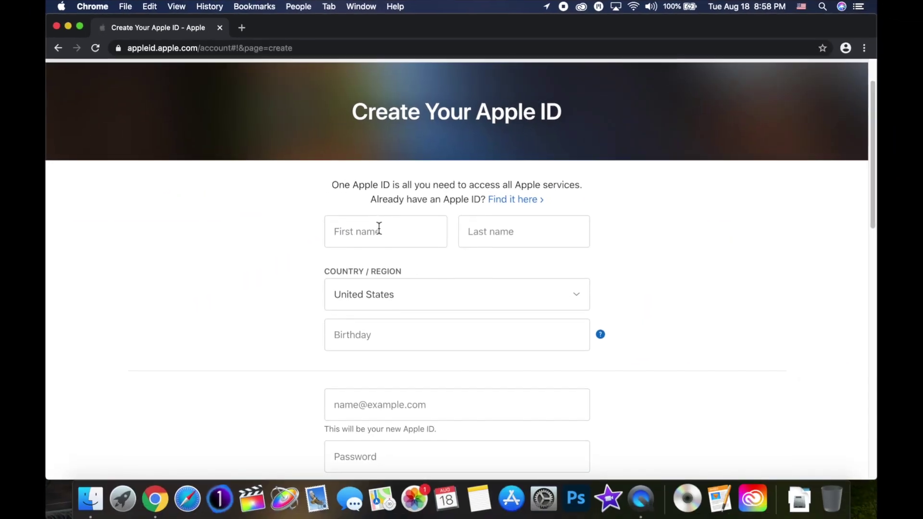
Enter the account holder's first and last name and begin the birthday field.
{"action": "left_click", "coordinate": [379, 229]}
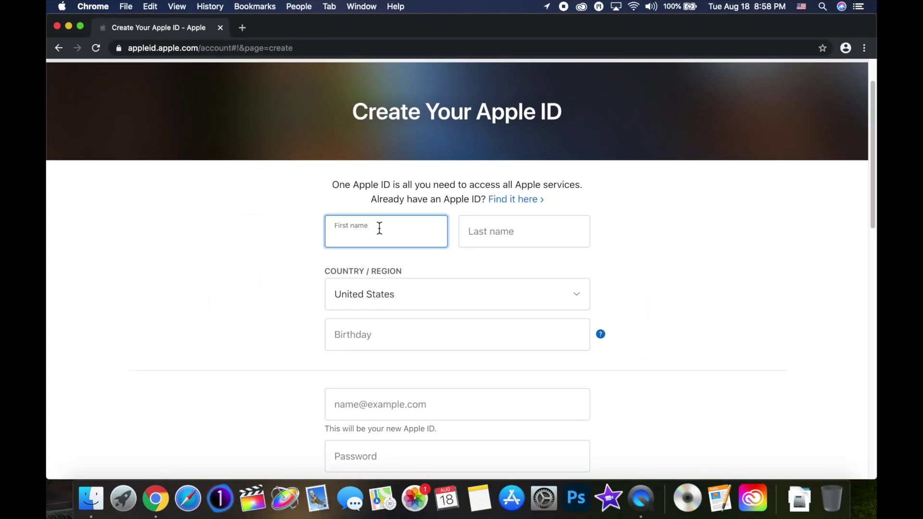
{"action": "left_click", "coordinate": [524, 233]}
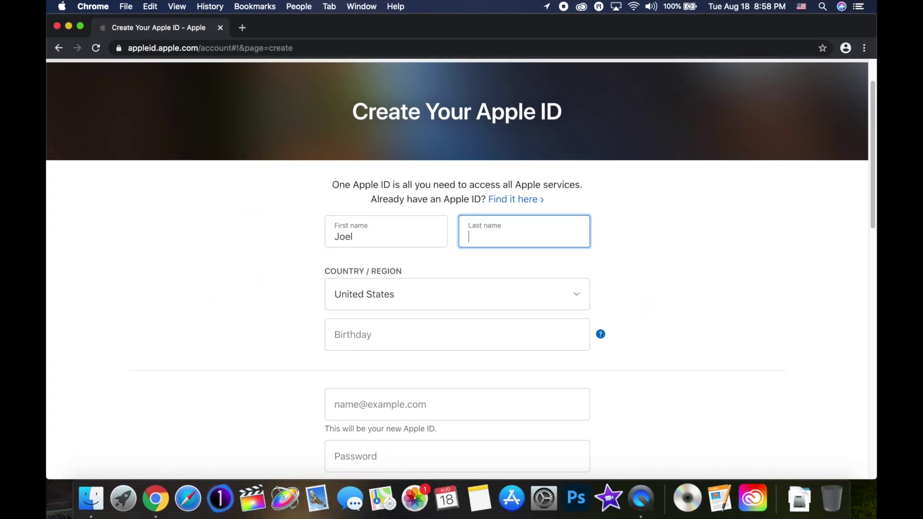
{"action": "key", "text": "Tab"}
{"action": "left_click", "coordinate": [349, 340]}
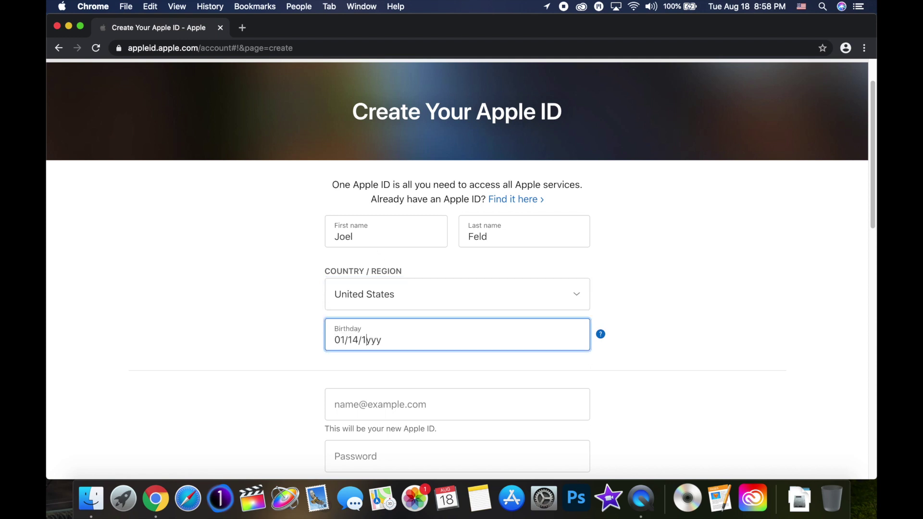
{"action": "scroll", "coordinate": [457, 269], "scroll_direction": "down", "scroll_amount": 3}
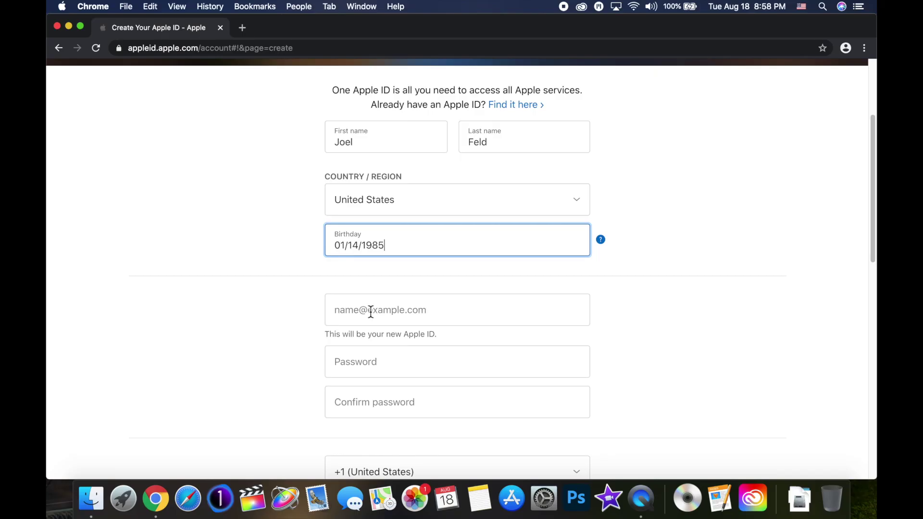
{"action": "left_click", "coordinate": [370, 312]}
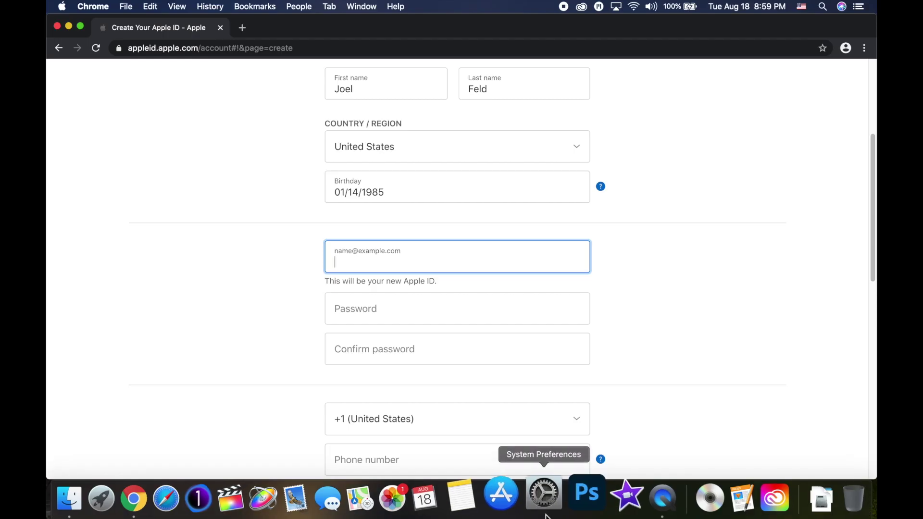
In System Preferences' Internet Accounts, choose iCloud and start creating a new Apple ID.
{"action": "left_click", "coordinate": [545, 498]}
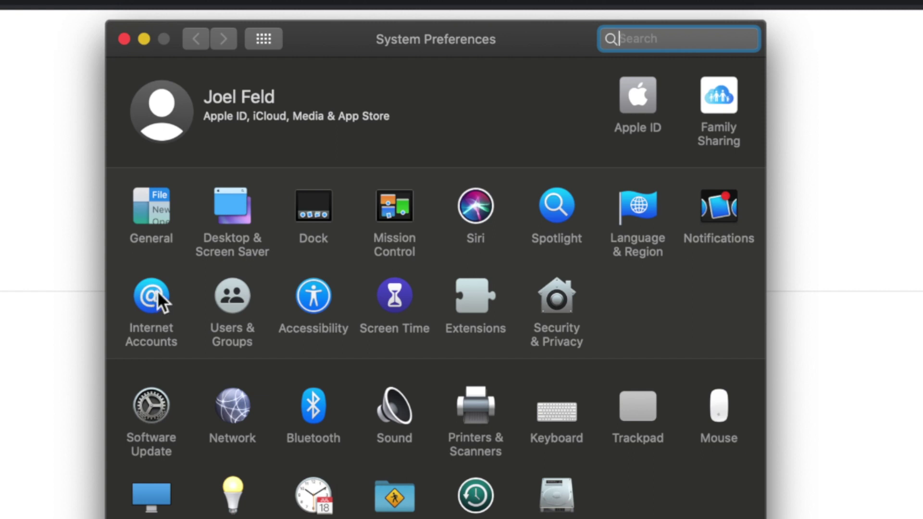
{"action": "left_click", "coordinate": [158, 294]}
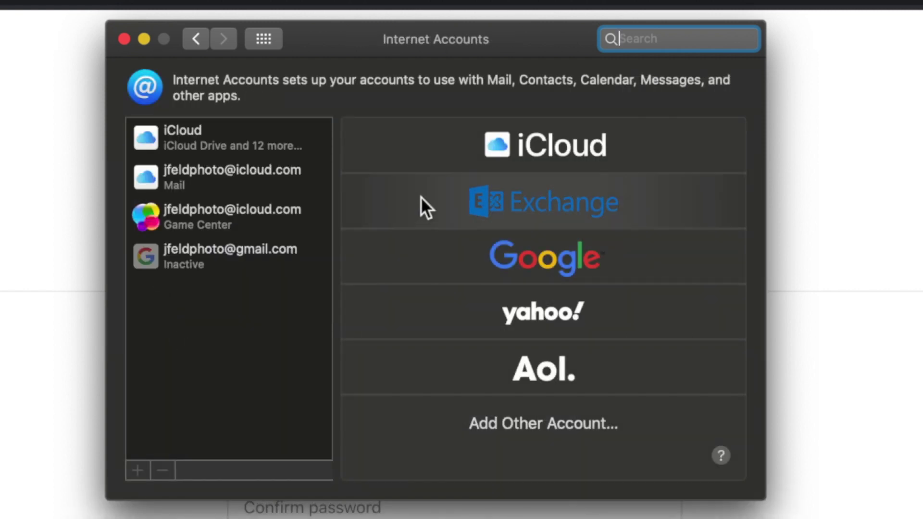
{"action": "left_click", "coordinate": [544, 139]}
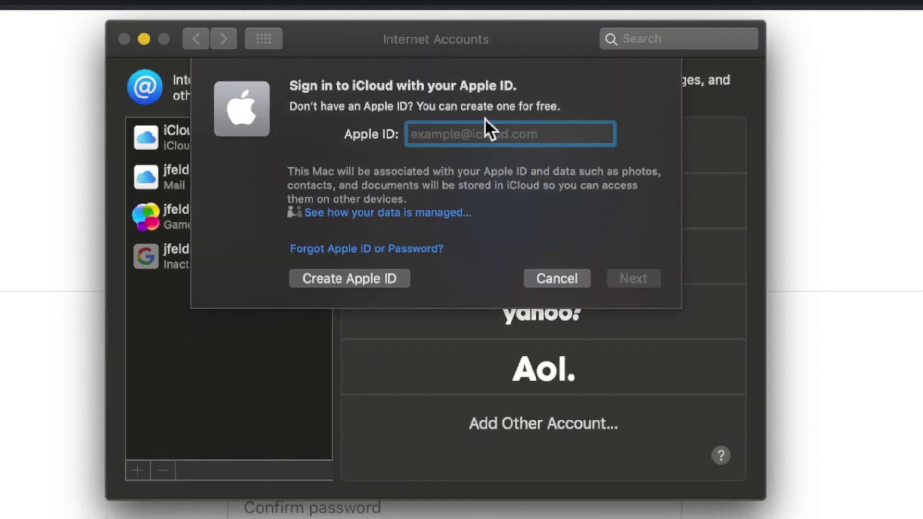
{"action": "left_click", "coordinate": [360, 276]}
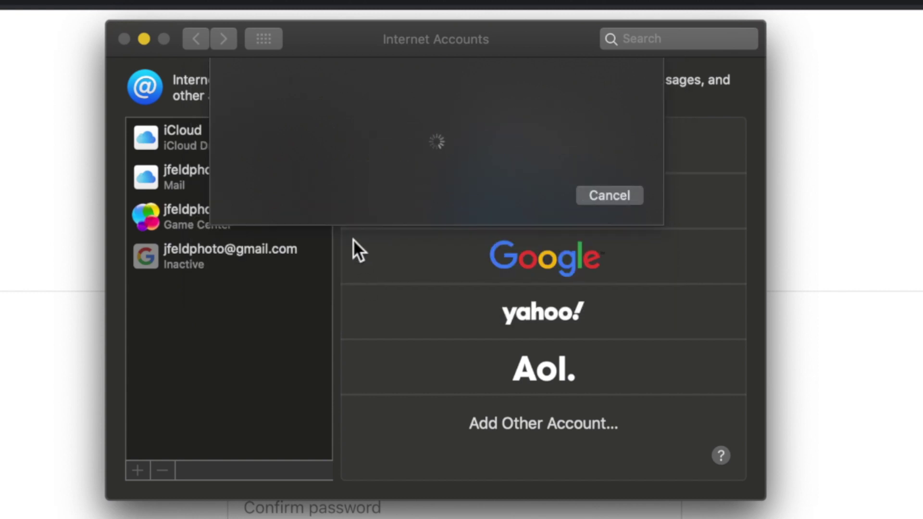
{"action": "left_click", "coordinate": [411, 142]}
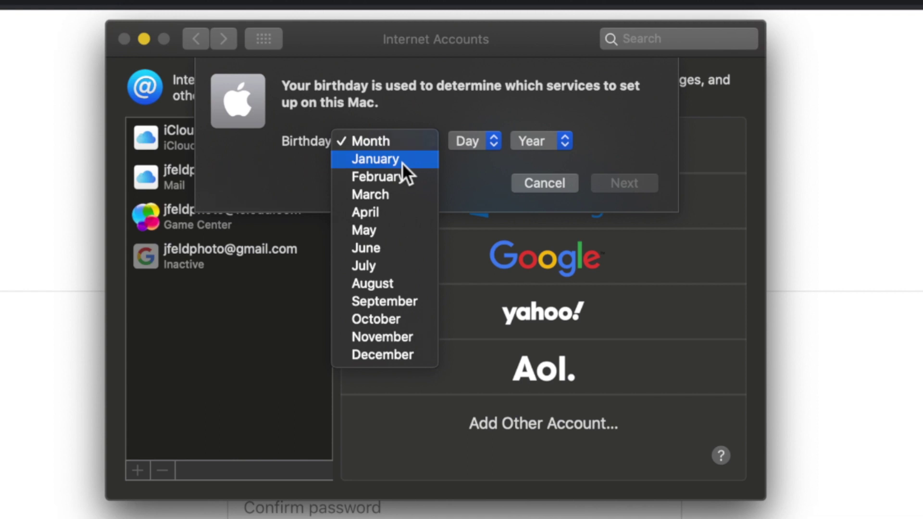
{"action": "left_click", "coordinate": [402, 161]}
{"action": "left_click", "coordinate": [492, 141]}
{"action": "left_click", "coordinate": [468, 390]}
{"action": "left_click", "coordinate": [551, 144]}
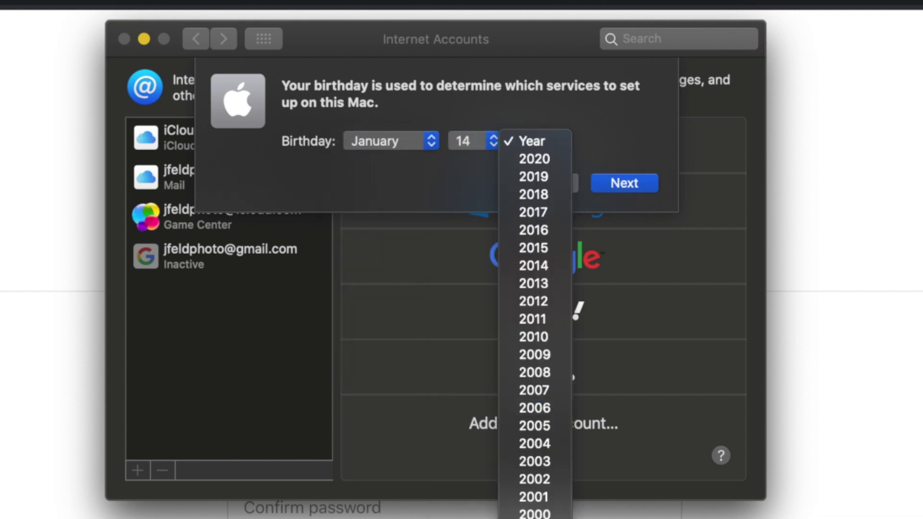
{"action": "scroll", "coordinate": [535, 432], "scroll_direction": "down", "scroll_amount": 5}
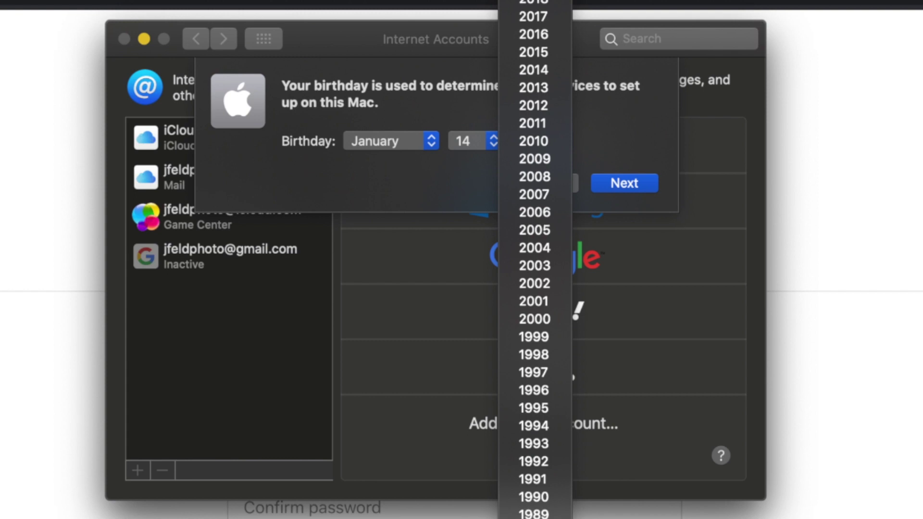
{"action": "scroll", "coordinate": [534, 433], "scroll_direction": "down", "scroll_amount": 4}
{"action": "left_click", "coordinate": [534, 409]}
{"action": "left_click", "coordinate": [633, 182]}
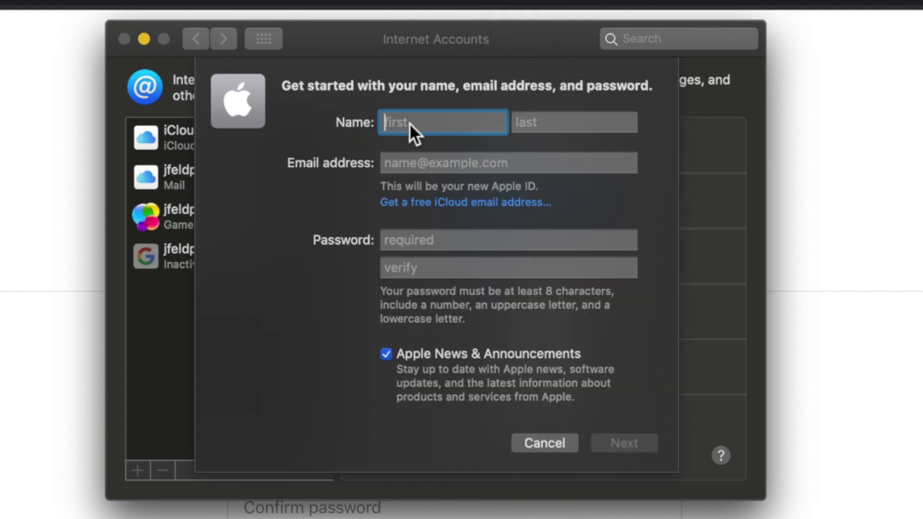
Enter the account holder's first and last name, then move to the Email address field.
{"action": "type", "text": "Joel"}
{"action": "key", "text": "Tab"}
{"action": "type", "text": "Fe"}
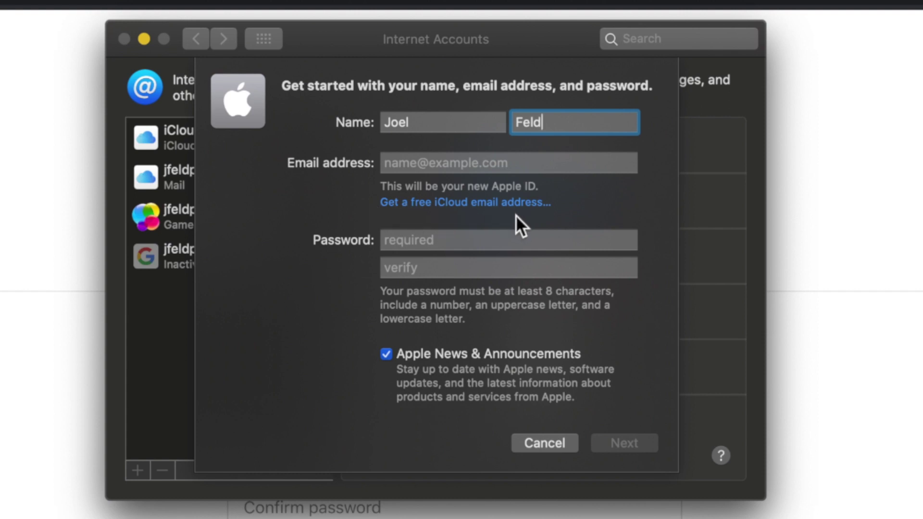
{"action": "left_click", "coordinate": [417, 164]}
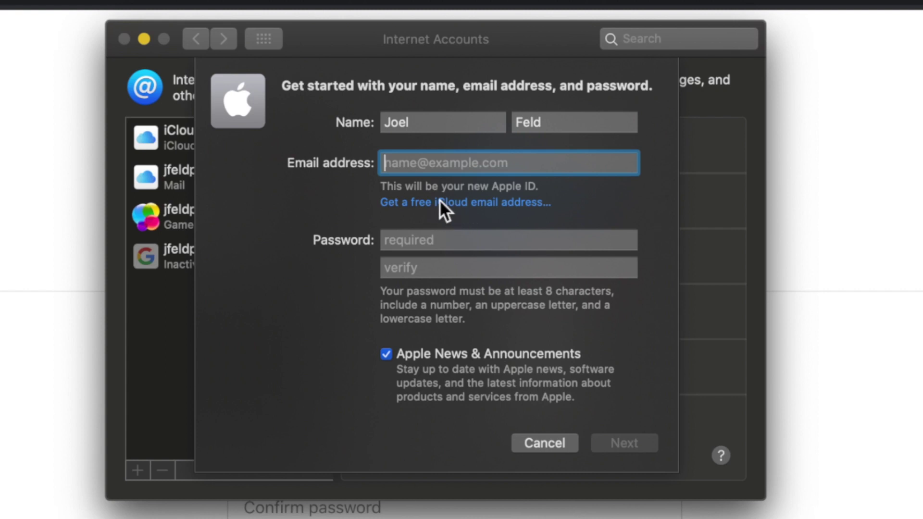
{"action": "left_click", "coordinate": [475, 204]}
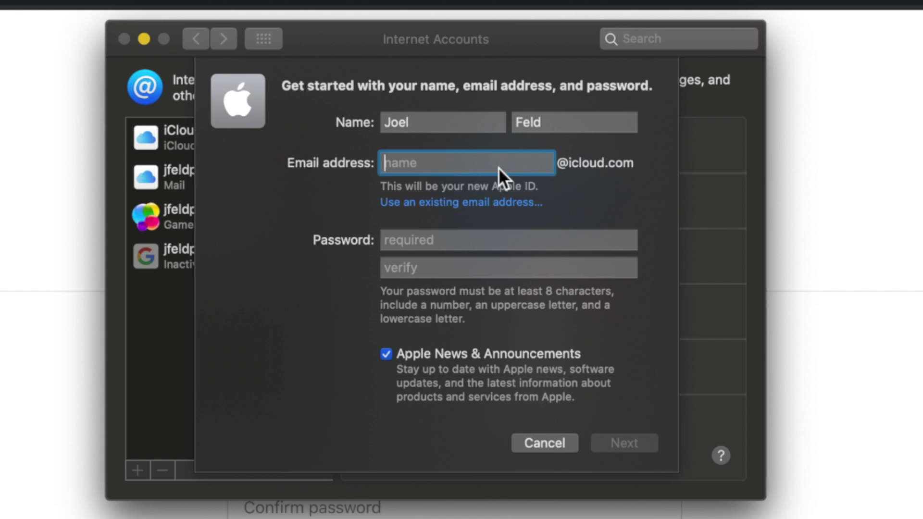
{"action": "left_click", "coordinate": [441, 241]}
{"action": "type", "text": "••••••••••"}
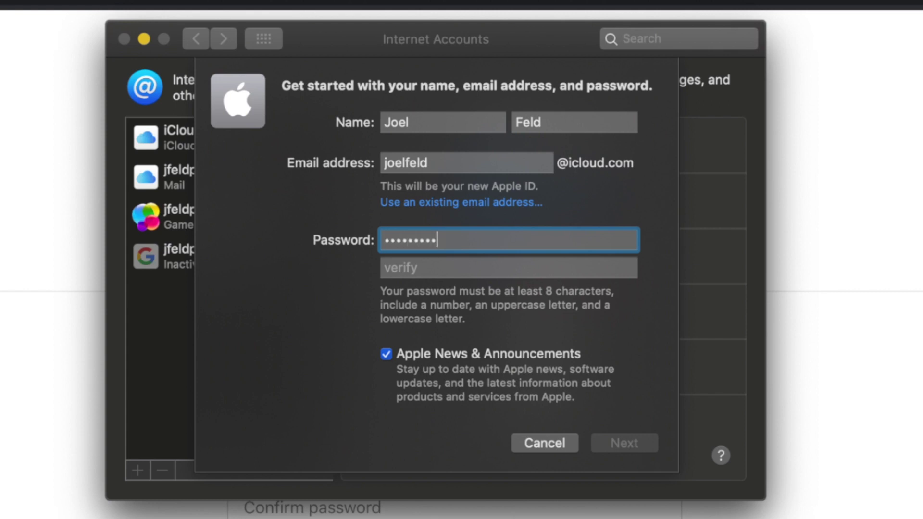
{"action": "key", "text": "Tab"}
{"action": "type", "text": "•••••"}
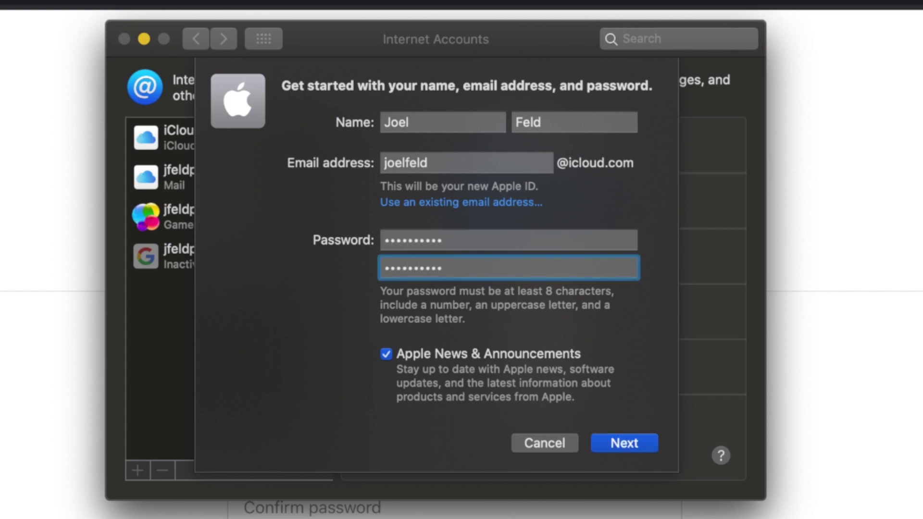
{"action": "left_click", "coordinate": [422, 356]}
{"action": "left_click", "coordinate": [630, 443]}
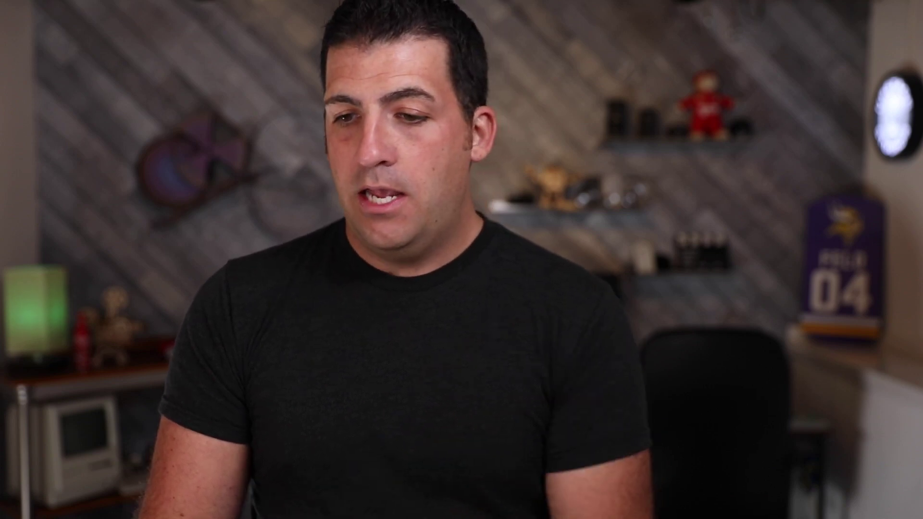
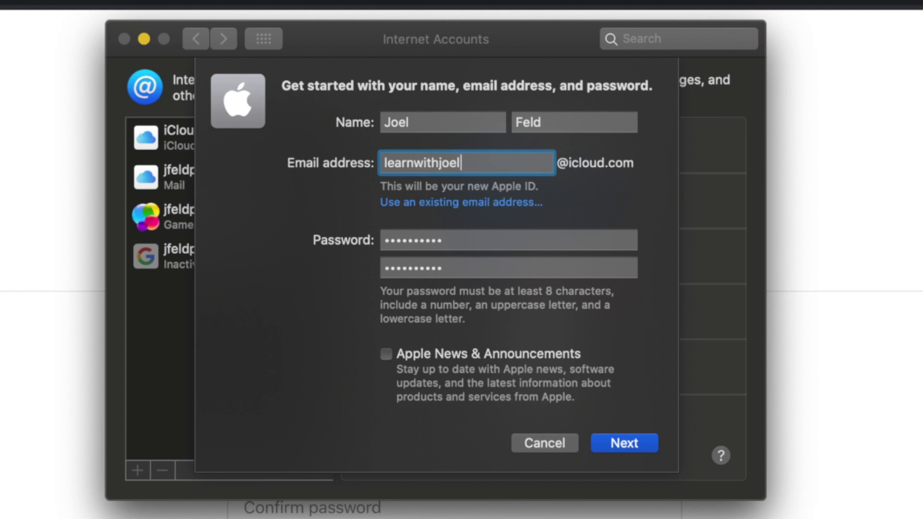
Retype the password in both password fields and submit the form again.
{"action": "left_click", "coordinate": [441, 243]}
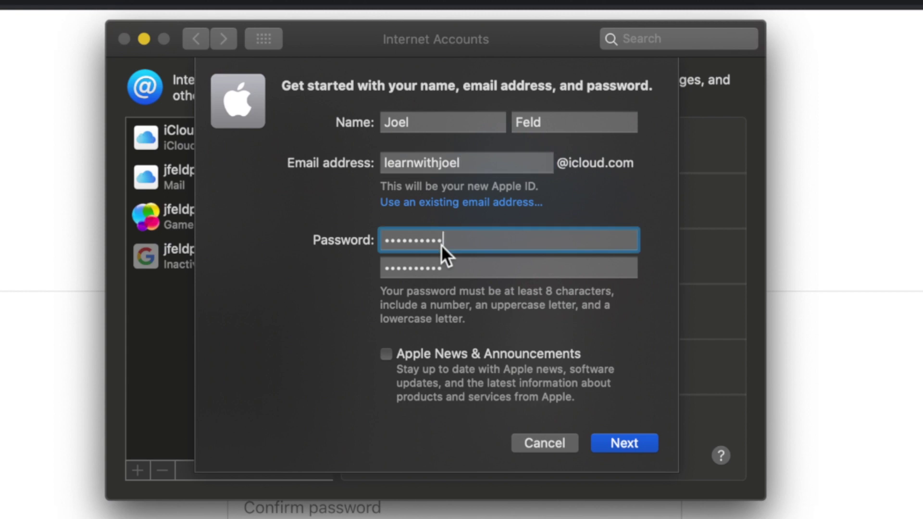
{"action": "type", "text": "p"}
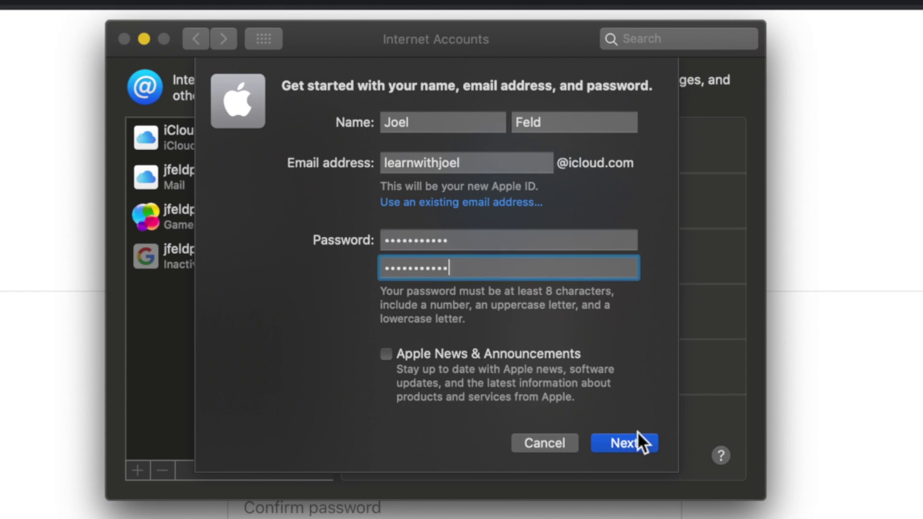
{"action": "left_click", "coordinate": [630, 440]}
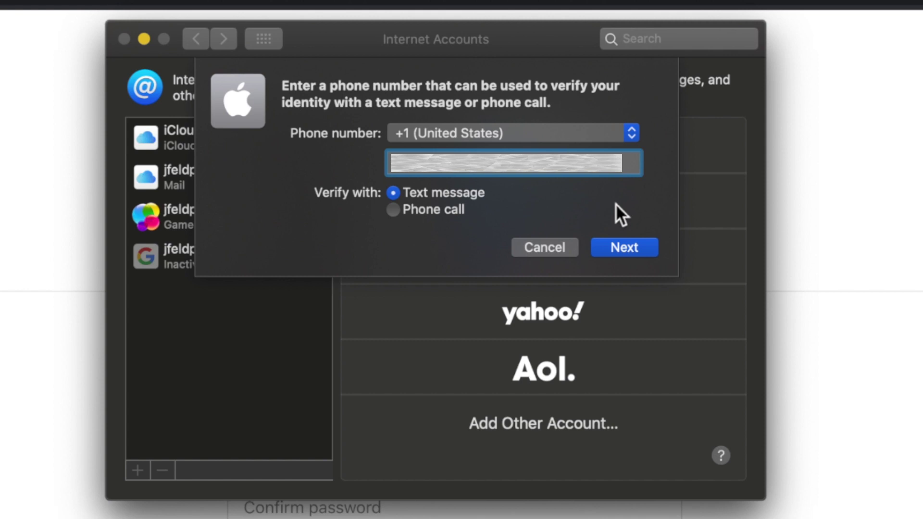
Choose Phone call under Verify with and request the verification code.
{"action": "left_click", "coordinate": [426, 216]}
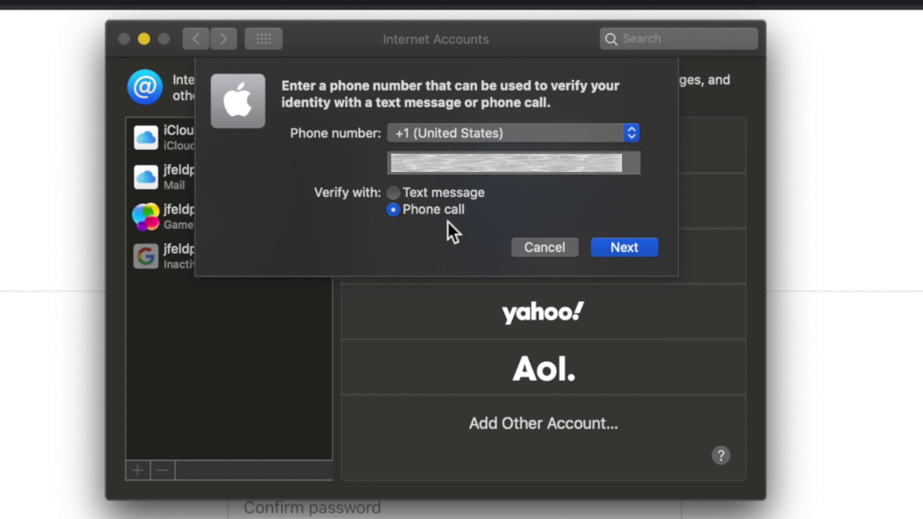
{"action": "left_click", "coordinate": [608, 250]}
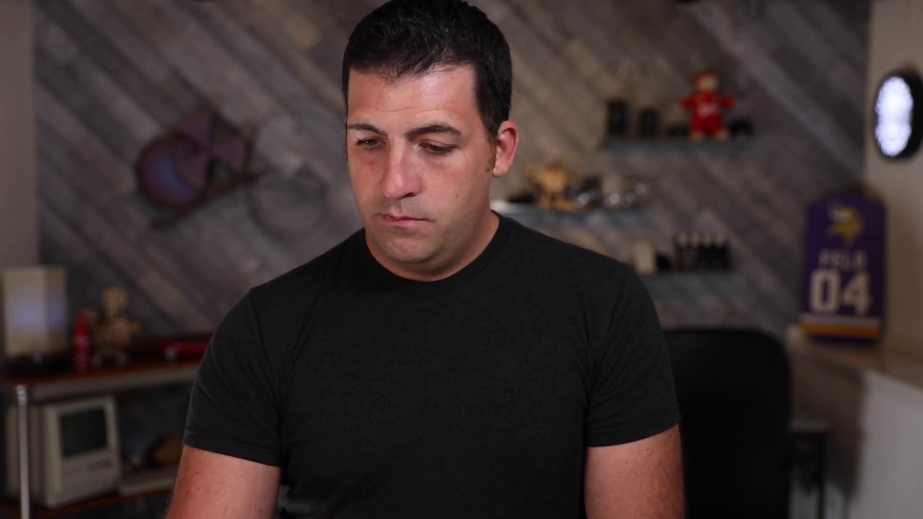
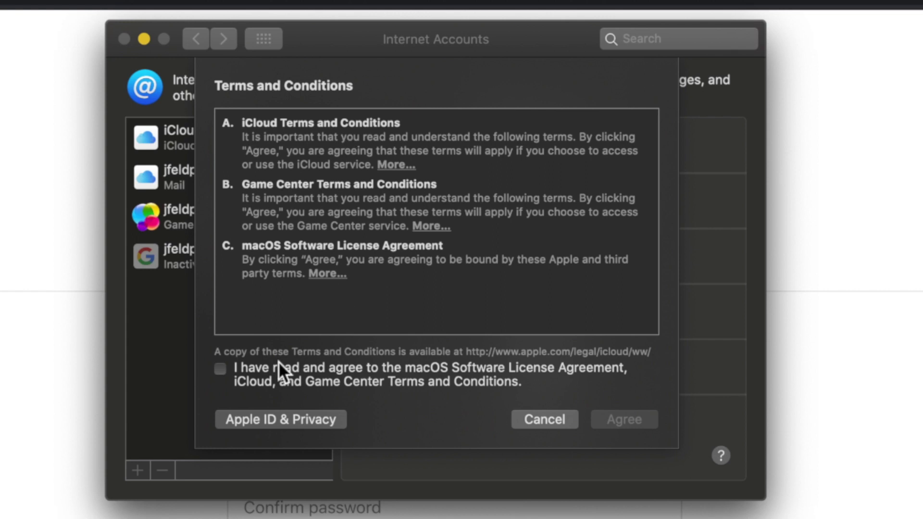
Tick the agreement checkbox, accept the terms, and dismiss the Sign in to iCloud sheet.
{"action": "left_click", "coordinate": [223, 373]}
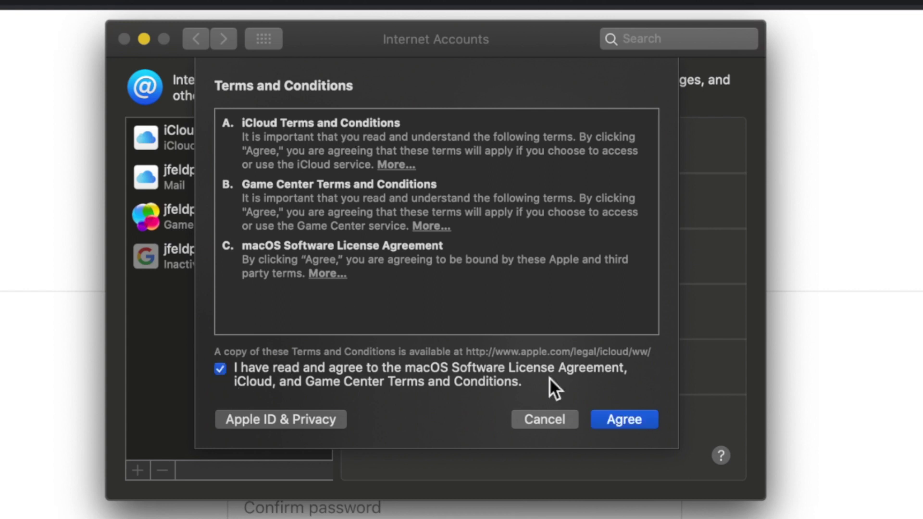
{"action": "left_click", "coordinate": [633, 425]}
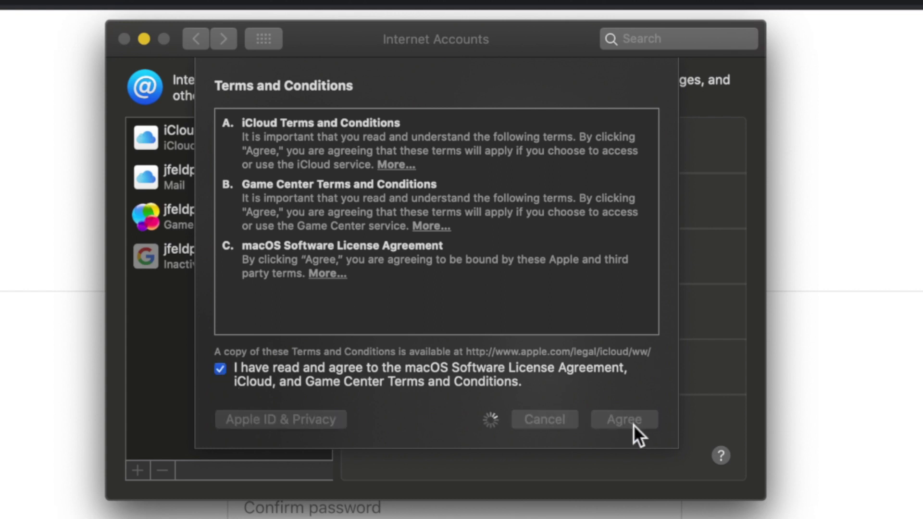
{"action": "key", "text": "Escape"}
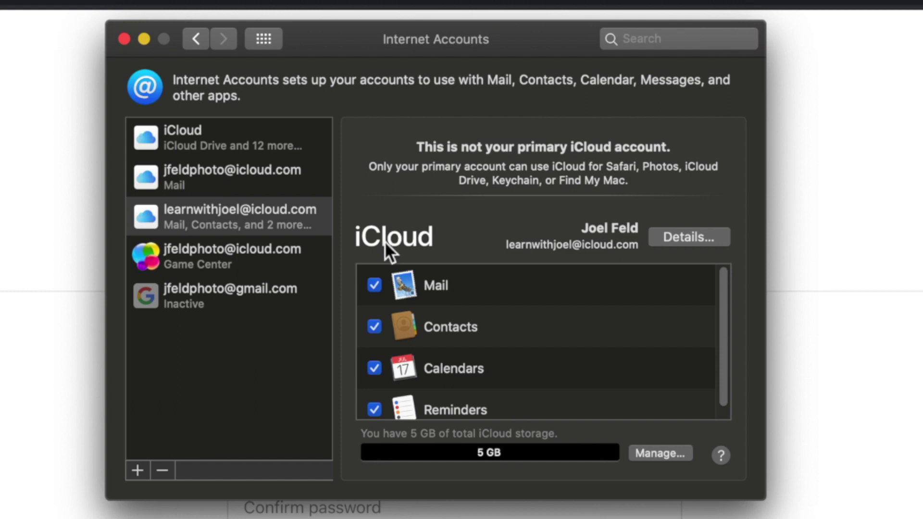
{"action": "scroll", "coordinate": [482, 309], "scroll_direction": "down", "scroll_amount": 1}
{"action": "scroll", "coordinate": [481, 308], "scroll_direction": "up", "scroll_amount": 1}
{"action": "left_click_drag", "start_coordinate": [344, 47], "coordinate": [410, 37]}
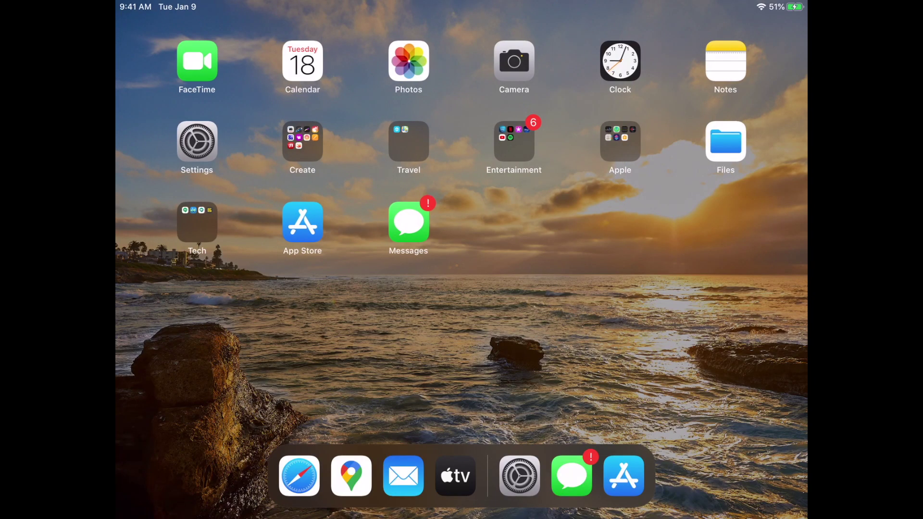
In the iPad's Settings, tap Sign in to your iPad, then Don't have an Apple ID or forgot it?
{"action": "left_click", "coordinate": [197, 141]}
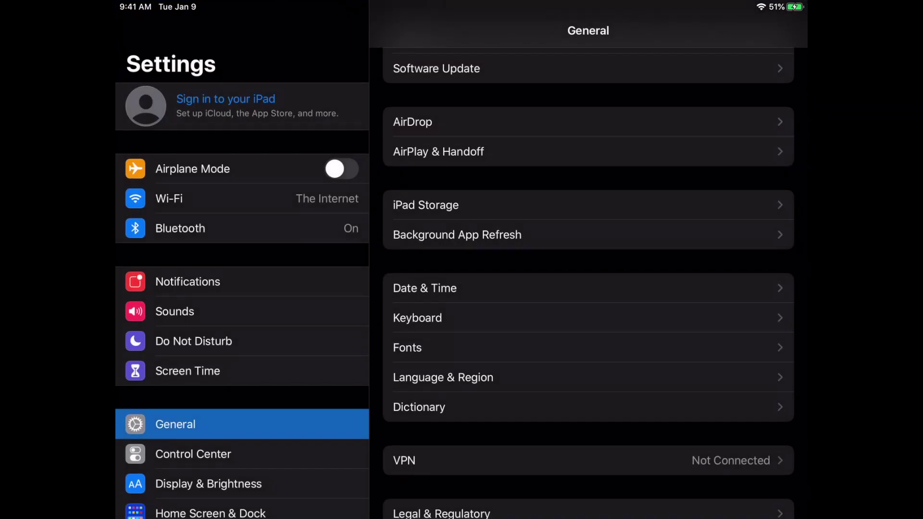
{"action": "scroll", "coordinate": [242, 259], "scroll_direction": "down", "scroll_amount": 2}
{"action": "scroll", "coordinate": [242, 260], "scroll_direction": "up", "scroll_amount": 2}
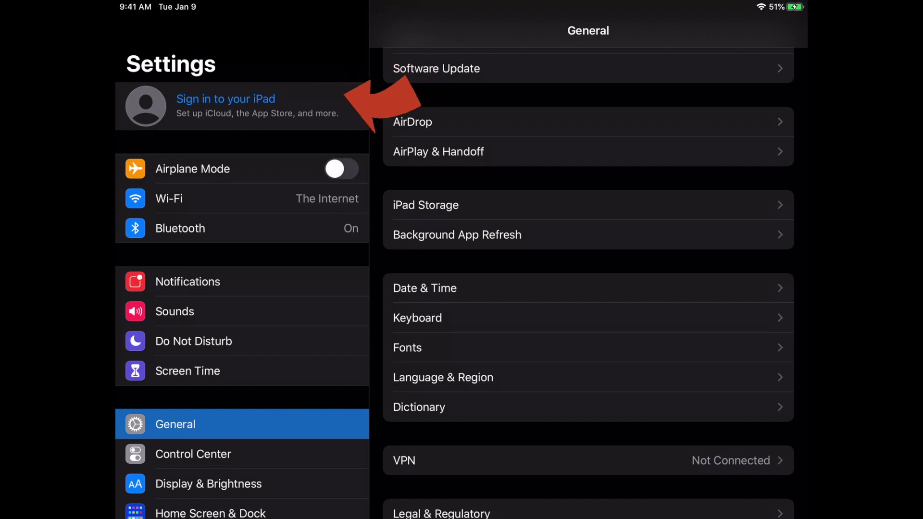
{"action": "left_click", "coordinate": [226, 103]}
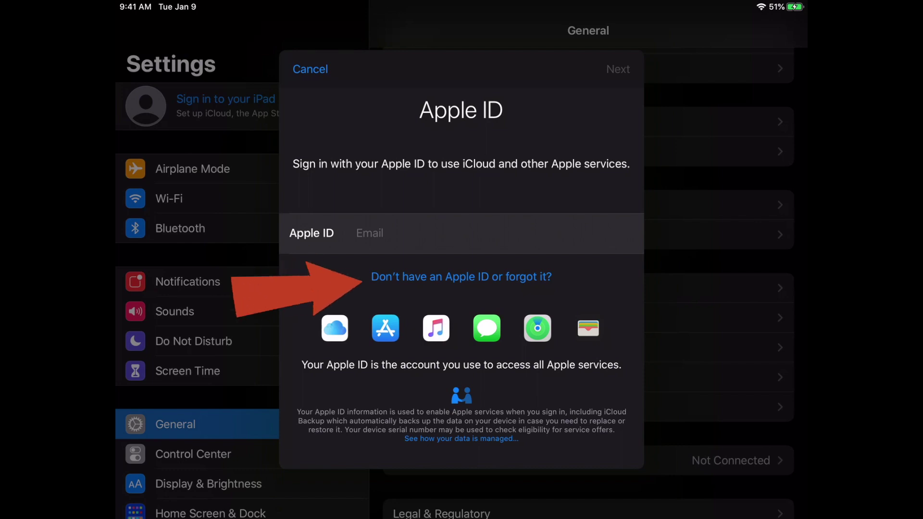
{"action": "left_click", "coordinate": [462, 277]}
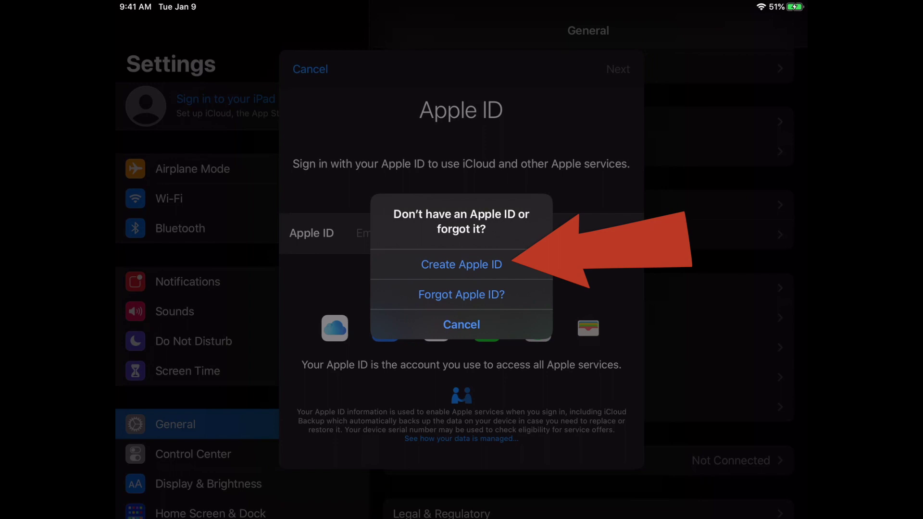
Begin a new Apple ID in iPad Settings, entering the first and last name and birthday.
{"action": "left_click", "coordinate": [461, 265]}
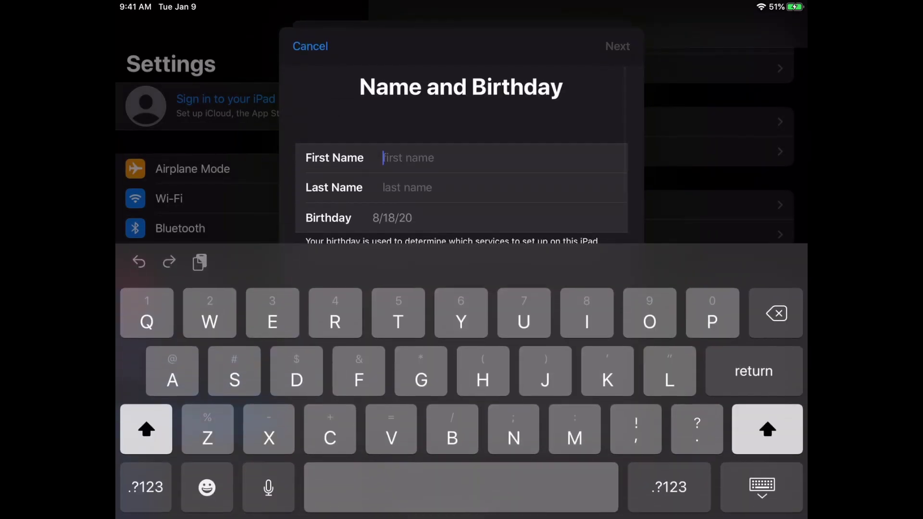
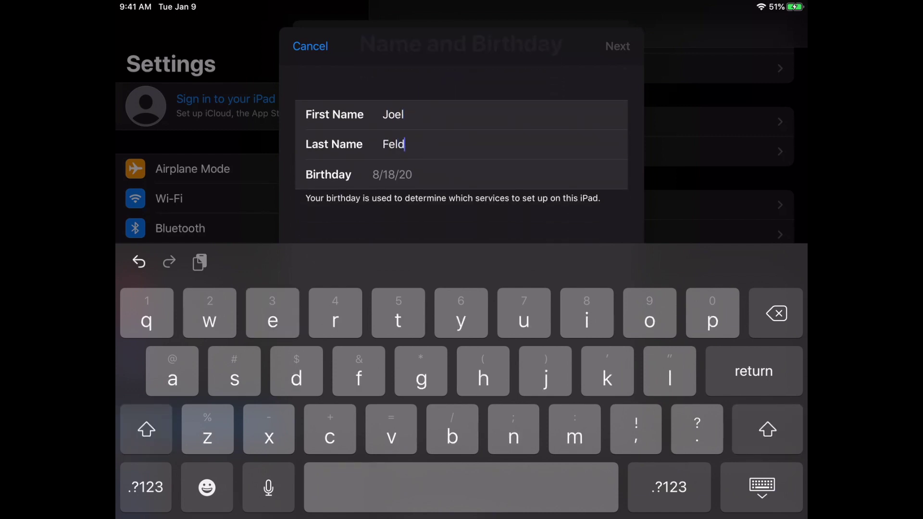
{"action": "key", "text": "Return"}
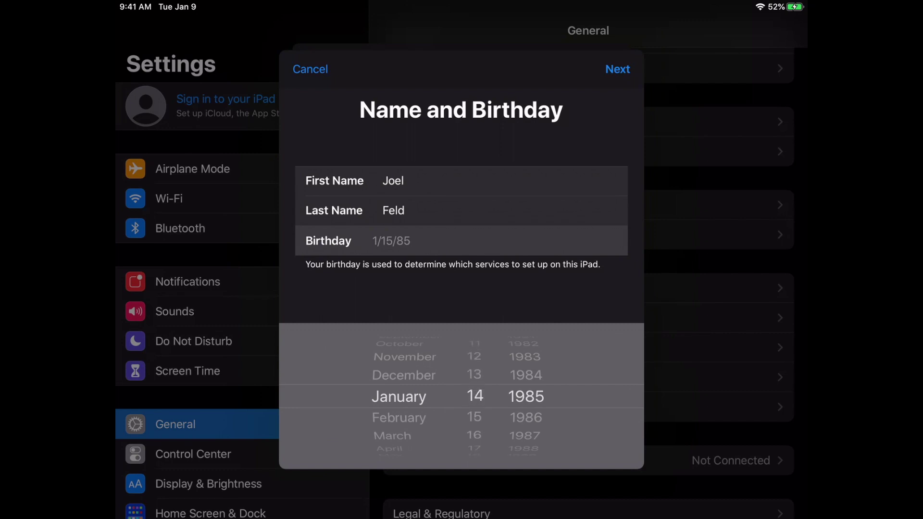
{"action": "left_click", "coordinate": [618, 69]}
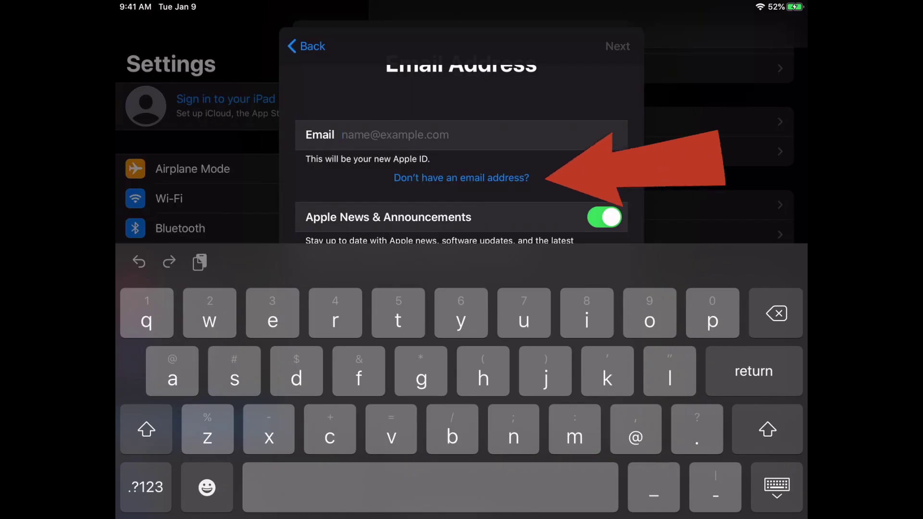
Request a free iCloud email with the chosen address name, Apple News & Announcements switched off.
{"action": "left_click", "coordinate": [461, 177]}
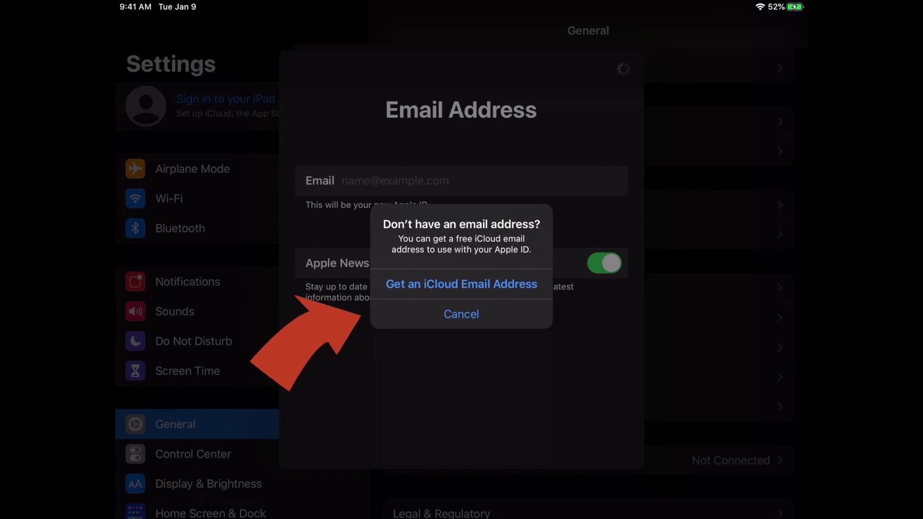
{"action": "left_click", "coordinate": [461, 284]}
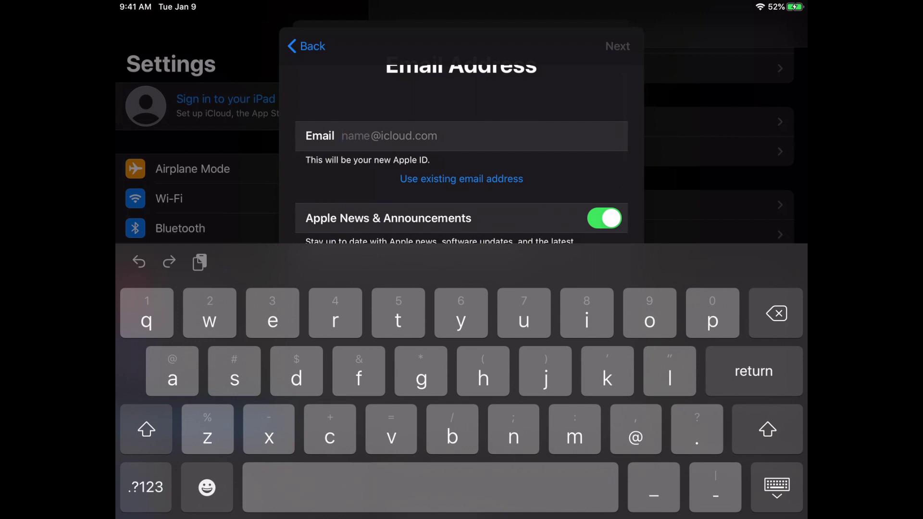
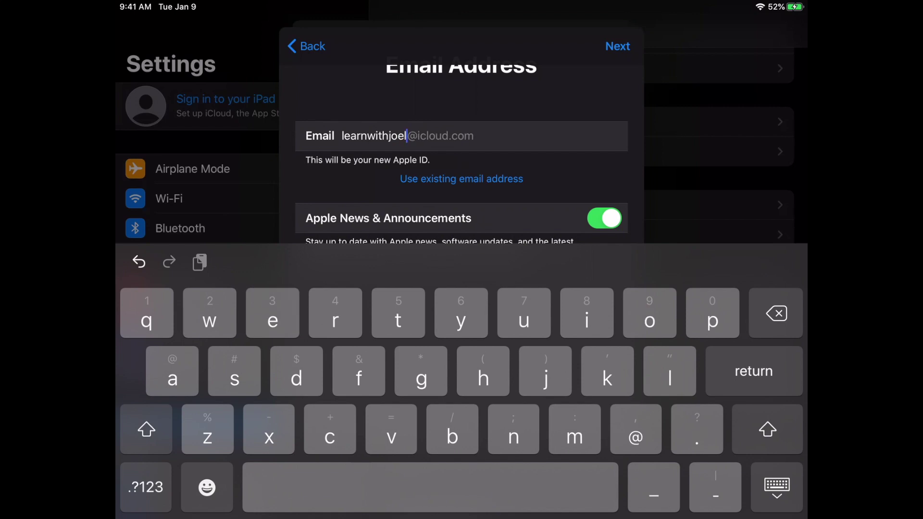
{"action": "scroll", "coordinate": [461, 192], "scroll_direction": "down", "scroll_amount": 1}
{"action": "left_click", "coordinate": [604, 198]}
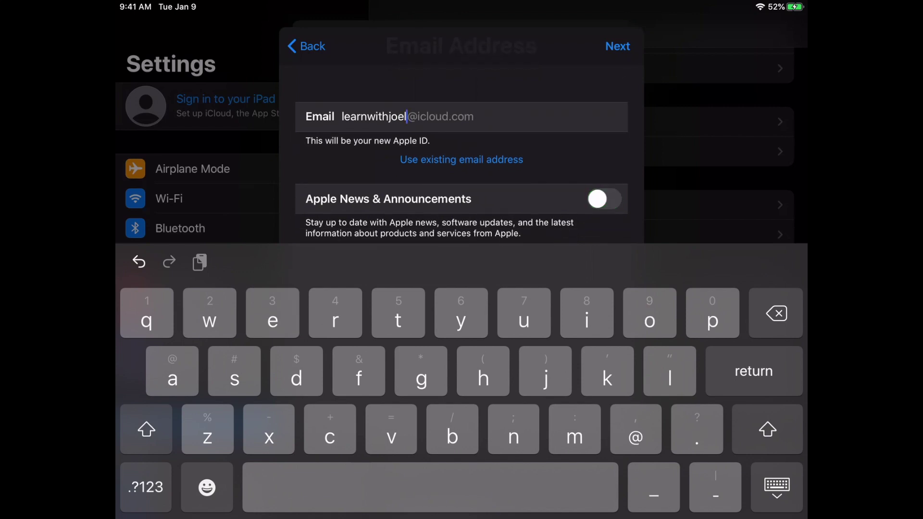
{"action": "key", "text": "Return"}
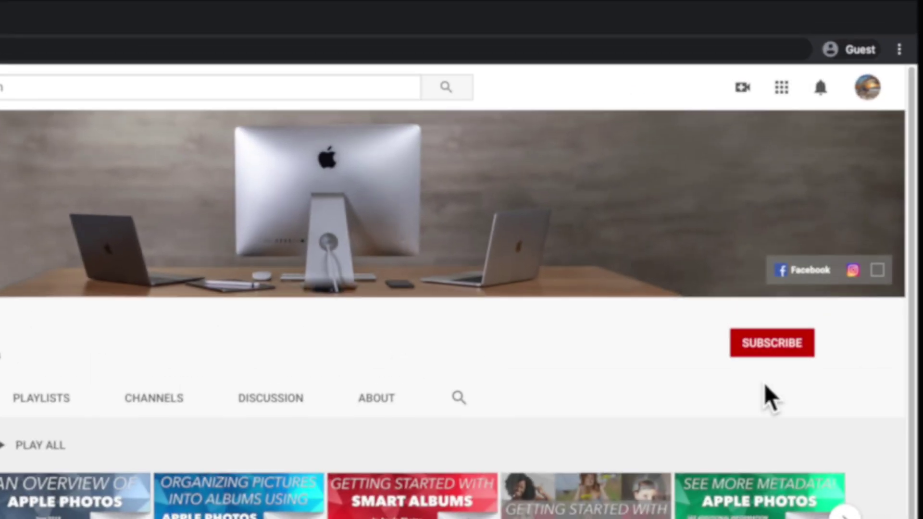
Subscribe to the YouTube channel and bring up its bell notification options.
{"action": "left_click", "coordinate": [773, 353]}
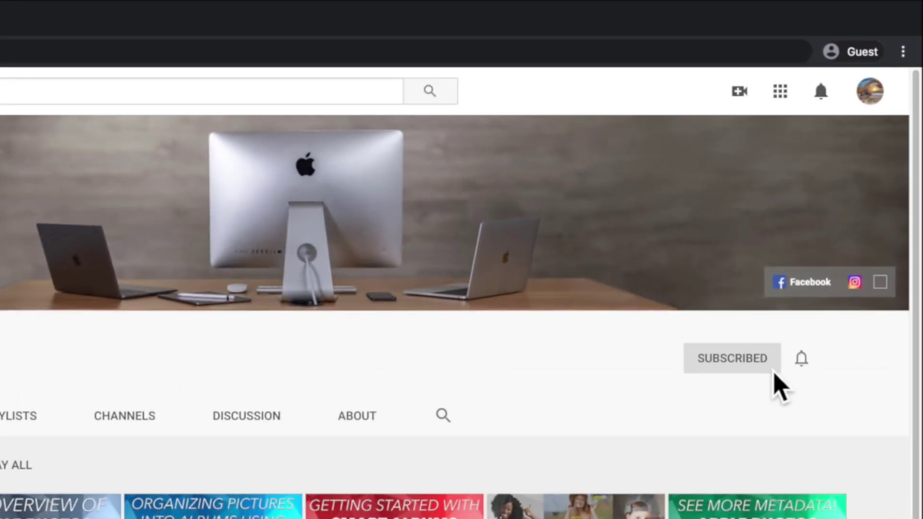
{"action": "left_click", "coordinate": [803, 343]}
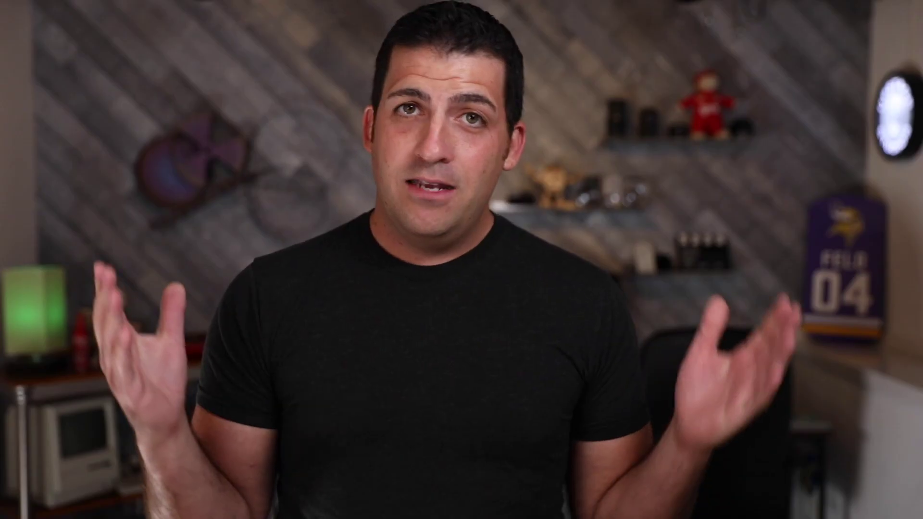